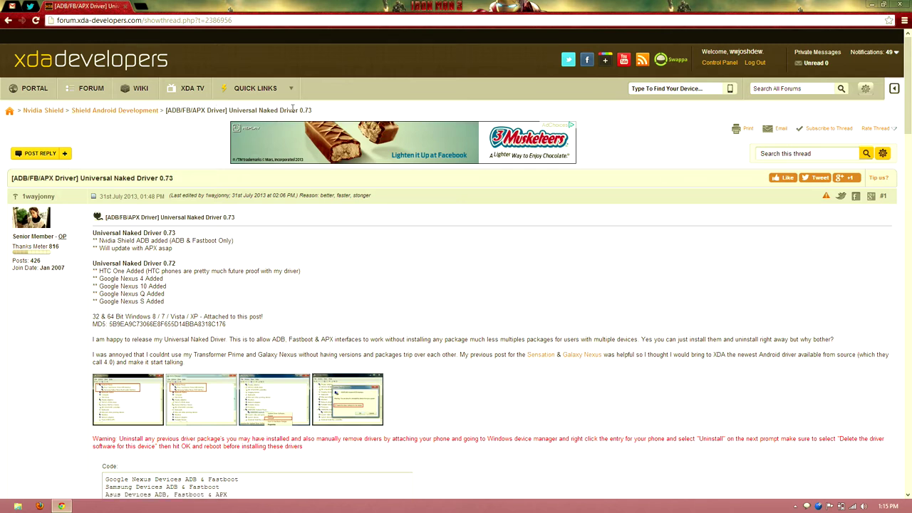
- Open the Universal Naked Driver 0.73 thread in the Shield Android Development forum and download the attached Universal_Naked_Driver_0.73.zip
{"action": "left_click", "coordinate": [128, 110]}
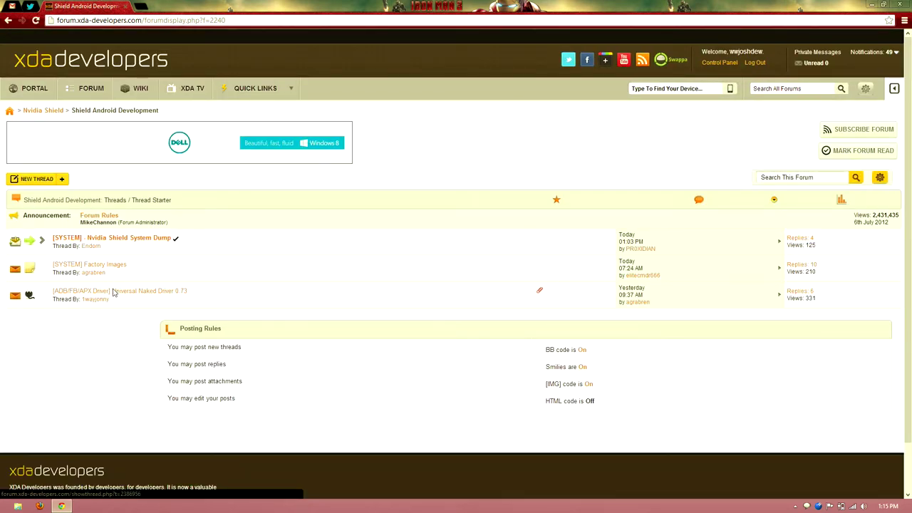
{"action": "left_click", "coordinate": [113, 293]}
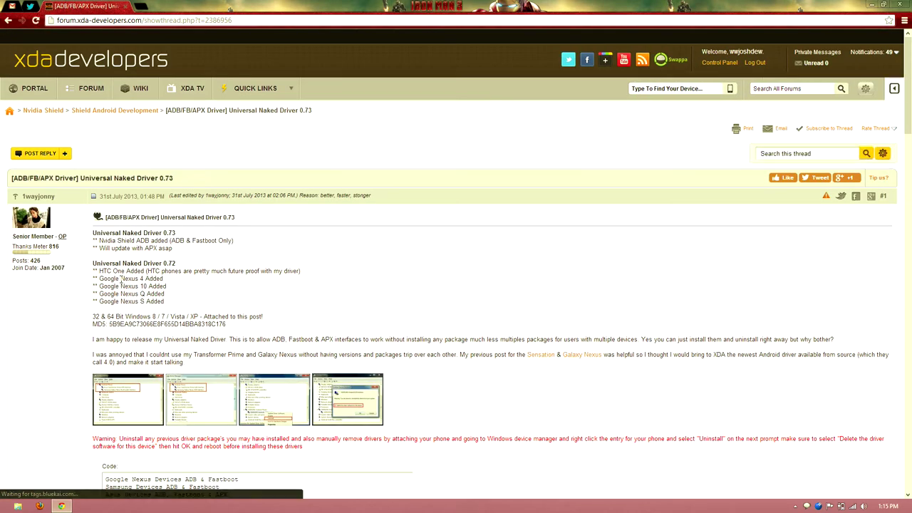
{"action": "scroll", "coordinate": [122, 285], "scroll_direction": "down", "scroll_amount": 3}
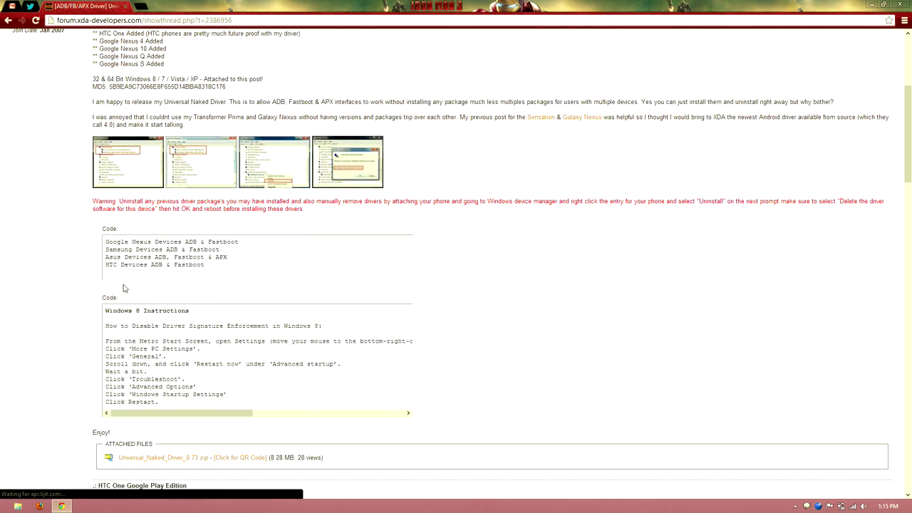
{"action": "scroll", "coordinate": [123, 288], "scroll_direction": "down", "scroll_amount": 3}
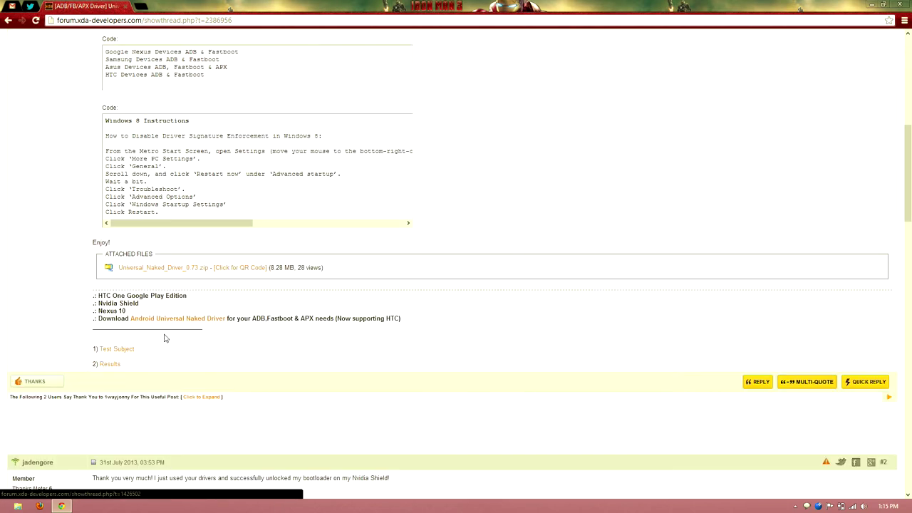
{"action": "left_click", "coordinate": [148, 271]}
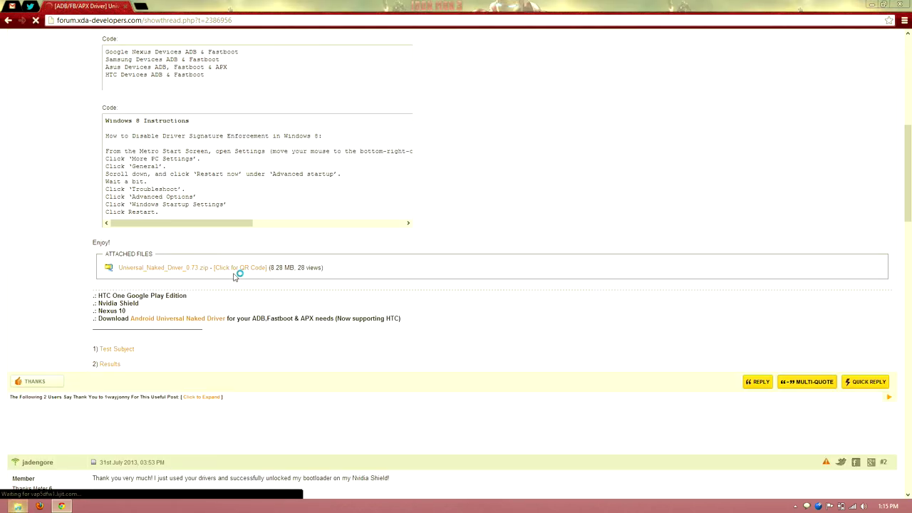
- Examine the contents of the Universal_Naked_Driver_0.73 archive in the Downloads folder, and close the archive and folder windows
{"action": "key", "text": "super+e"}
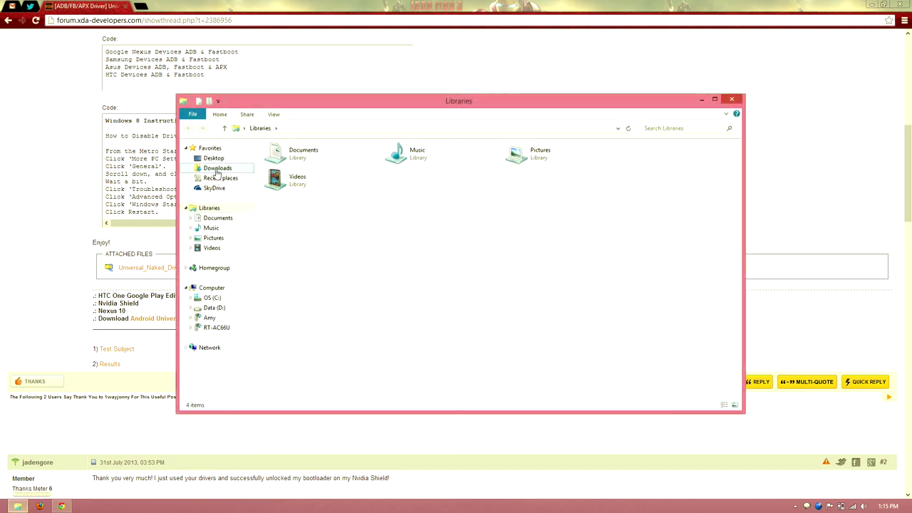
{"action": "left_click", "coordinate": [217, 171]}
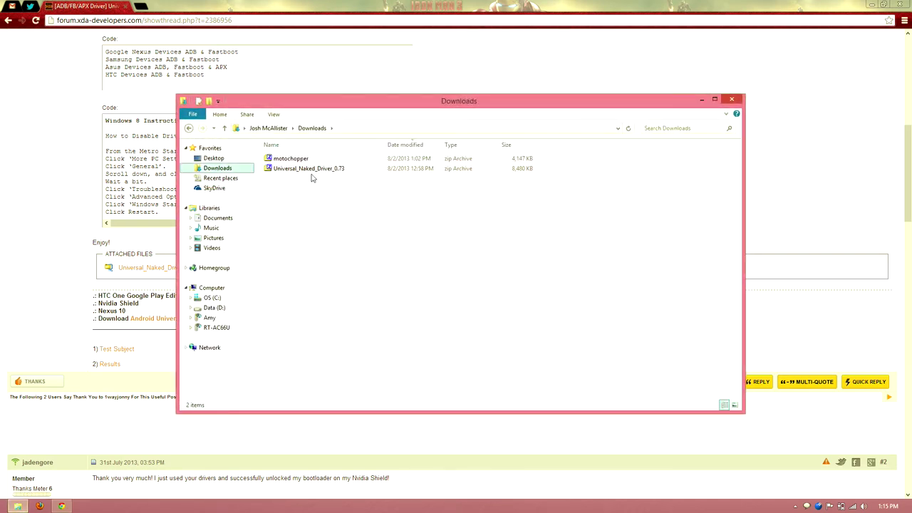
{"action": "left_click", "coordinate": [285, 170]}
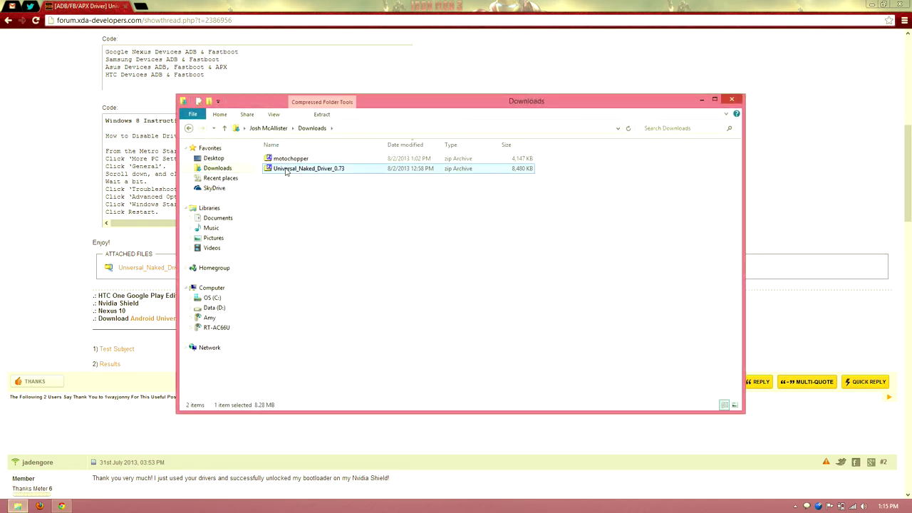
{"action": "double_click", "coordinate": [286, 170]}
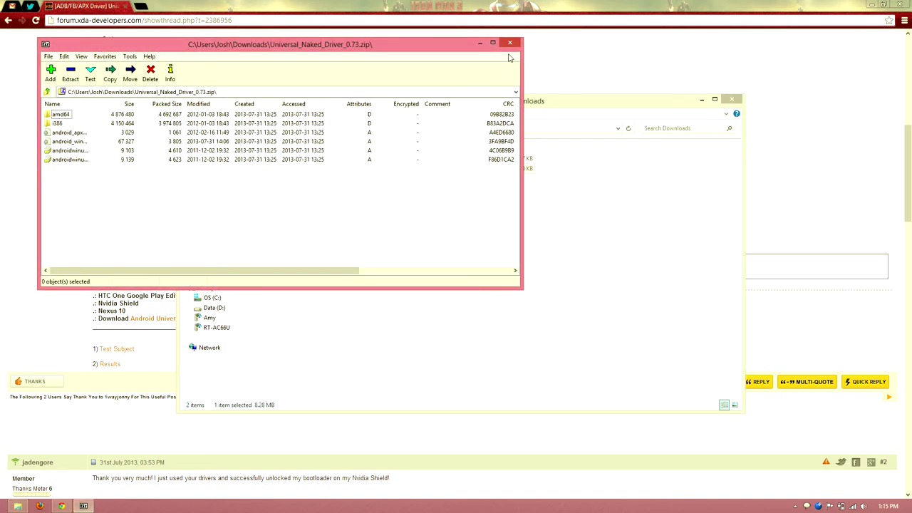
{"action": "left_click", "coordinate": [510, 42]}
{"action": "left_click", "coordinate": [424, 159]}
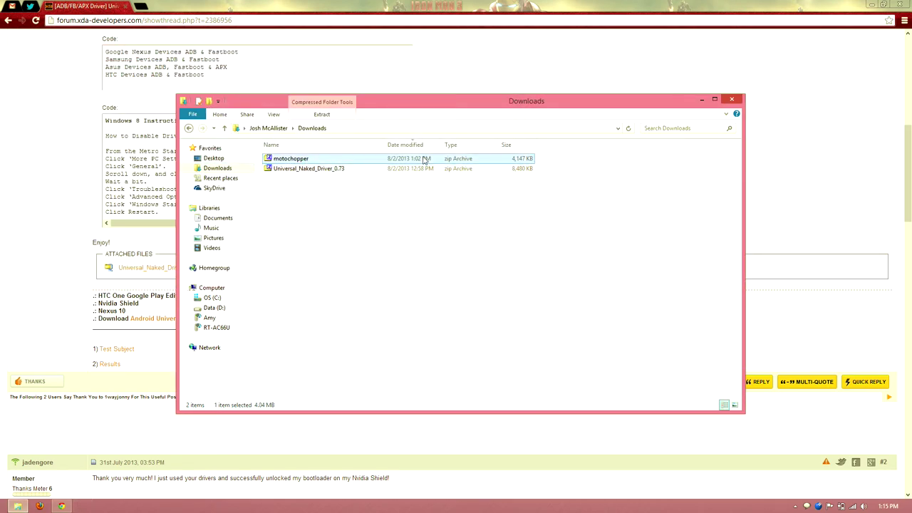
{"action": "left_click", "coordinate": [730, 101]}
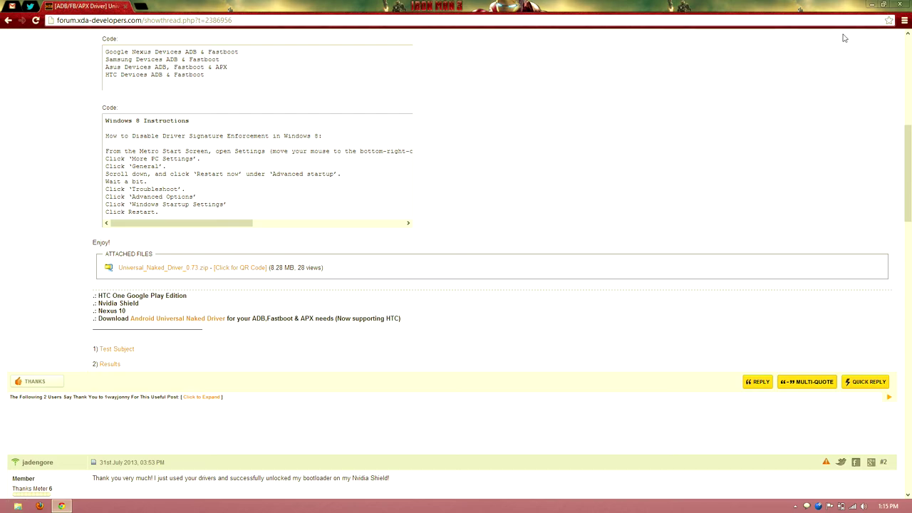
- Examine the extracted Universal_Naked_Driver_0.73 folder on the desktop and close it
{"action": "left_click", "coordinate": [871, 5]}
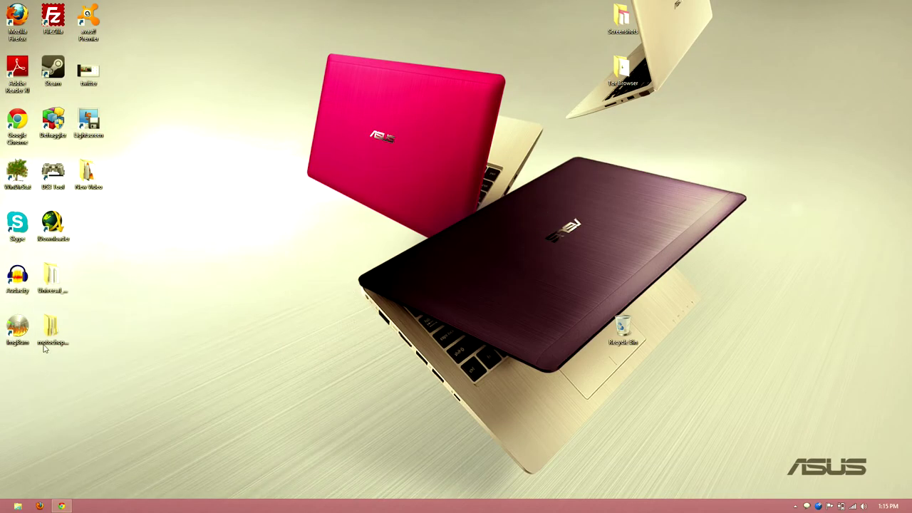
{"action": "double_click", "coordinate": [63, 287]}
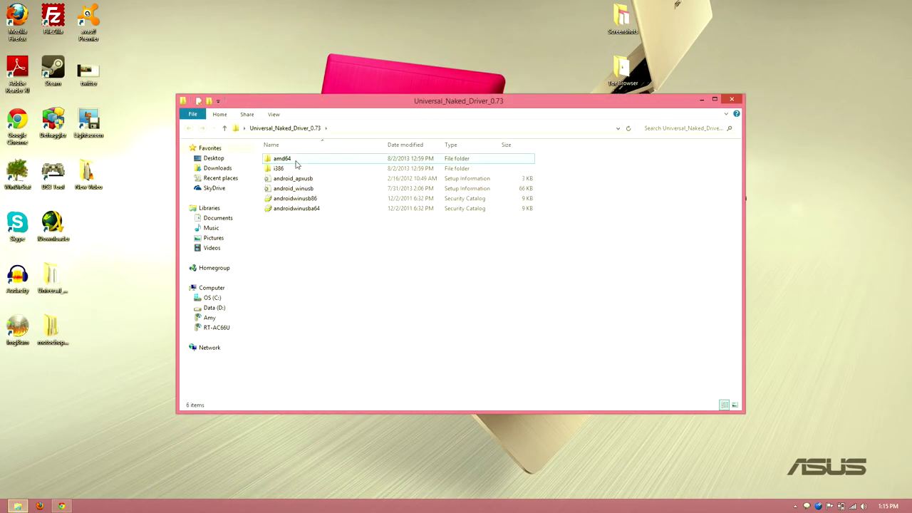
{"action": "left_click", "coordinate": [732, 100]}
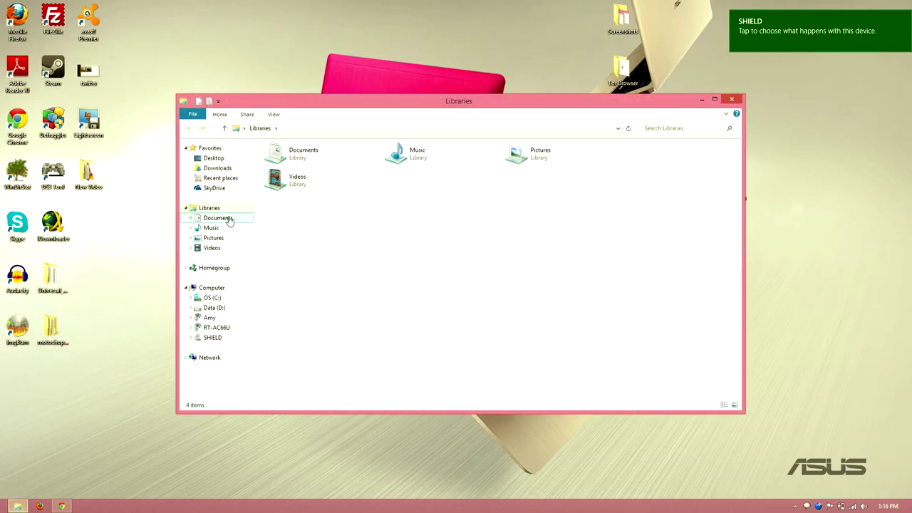
- Open Device Manager within Computer Management and collapse the Human Interface Devices category
{"action": "right_click", "coordinate": [216, 289]}
{"action": "left_click", "coordinate": [136, 308]}
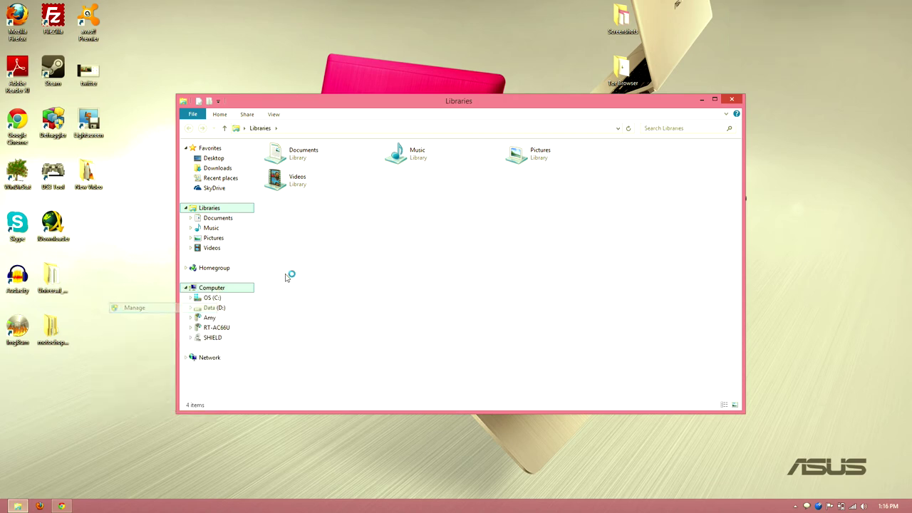
{"action": "left_click", "coordinate": [734, 101]}
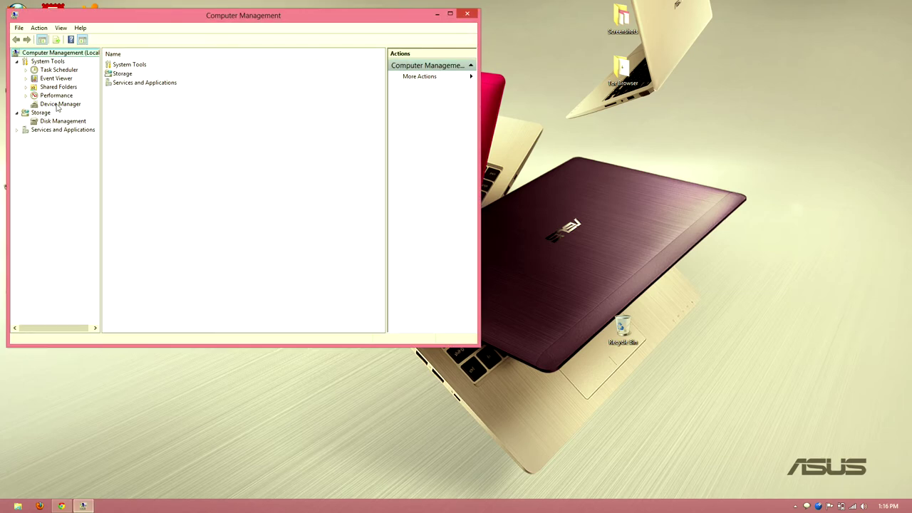
{"action": "left_click", "coordinate": [59, 105]}
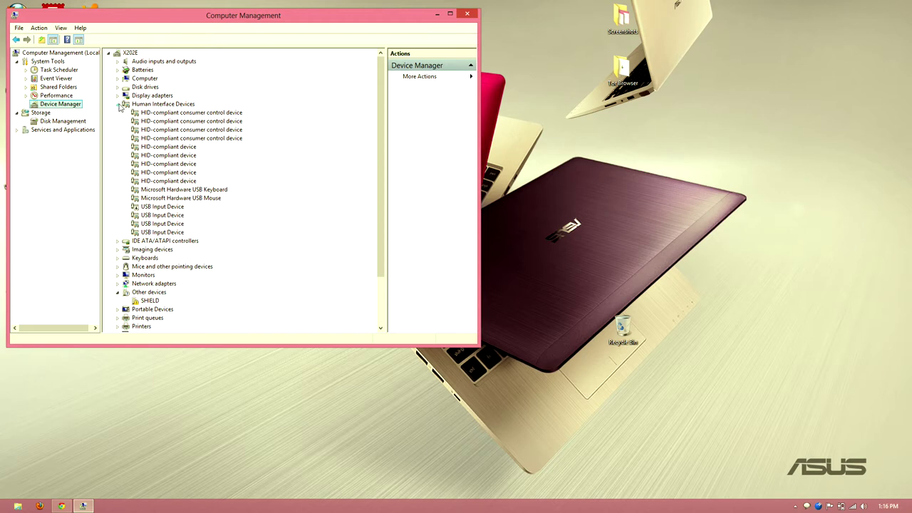
{"action": "left_click", "coordinate": [117, 104]}
- Try to update the SHIELD device's driver from the desktop folder Universal_Naked_Driver_0.73, and close Computer Management
{"action": "right_click", "coordinate": [143, 174]}
{"action": "left_click", "coordinate": [155, 179]}
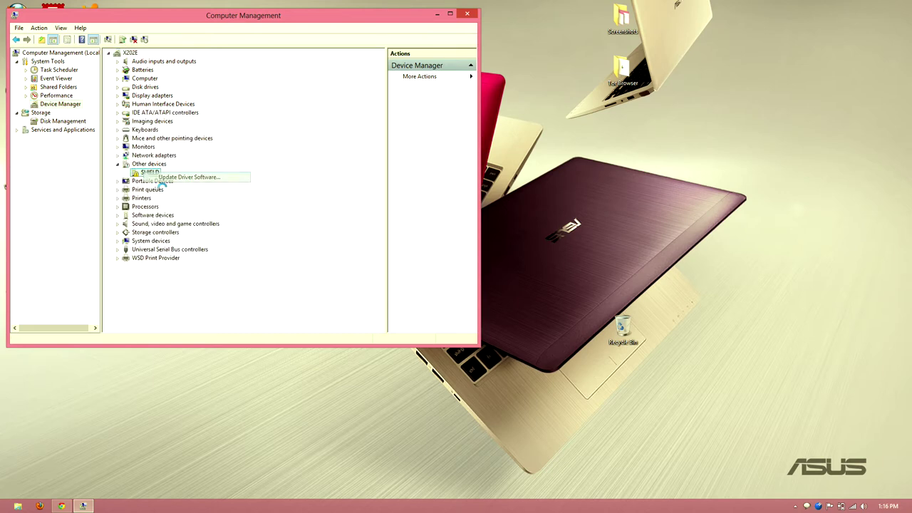
{"action": "left_click", "coordinate": [199, 213]}
{"action": "left_click", "coordinate": [321, 162]}
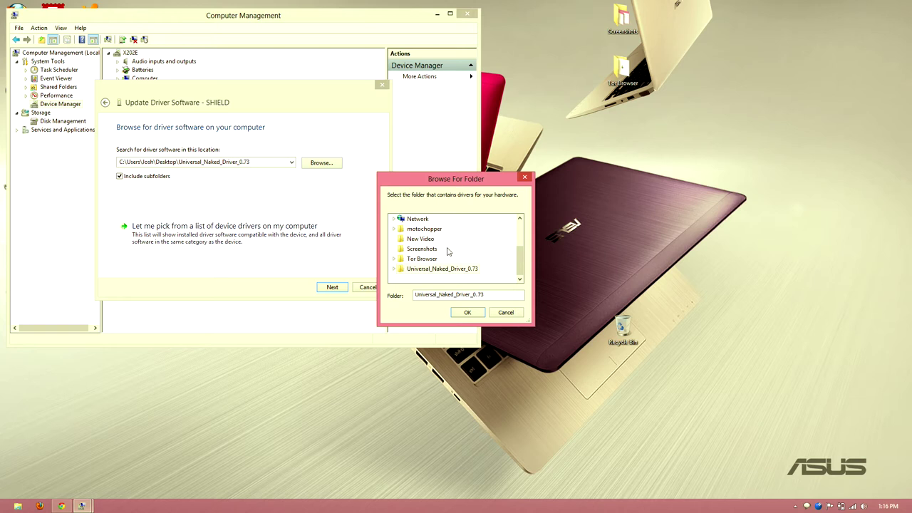
{"action": "double_click", "coordinate": [399, 270]}
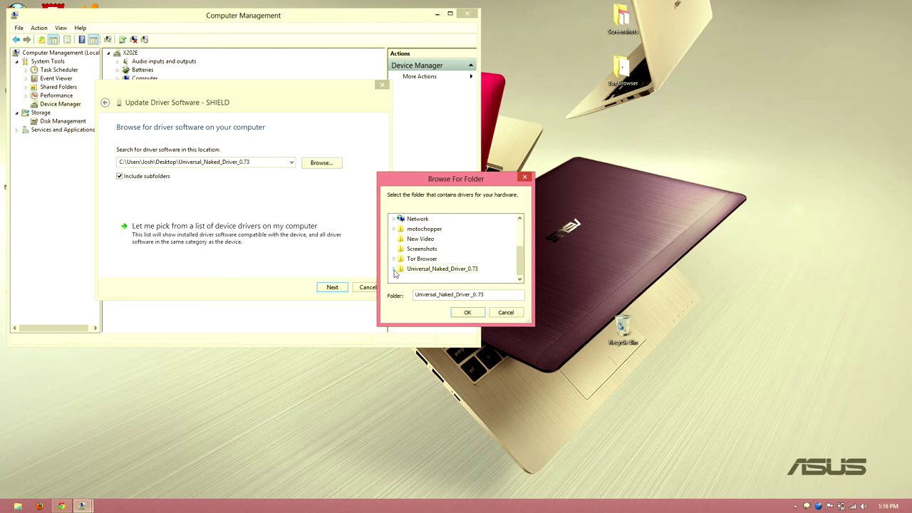
{"action": "left_click", "coordinate": [468, 312]}
{"action": "left_click", "coordinate": [333, 288]}
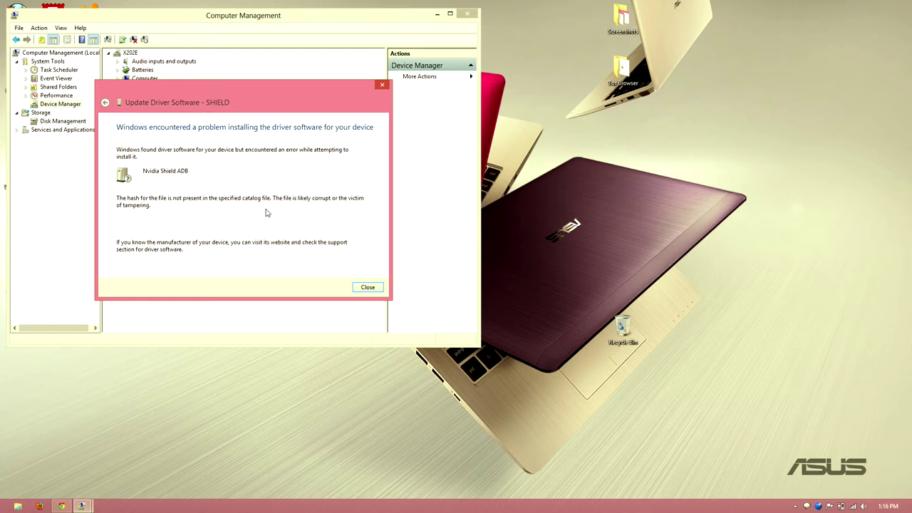
{"action": "left_click", "coordinate": [368, 288]}
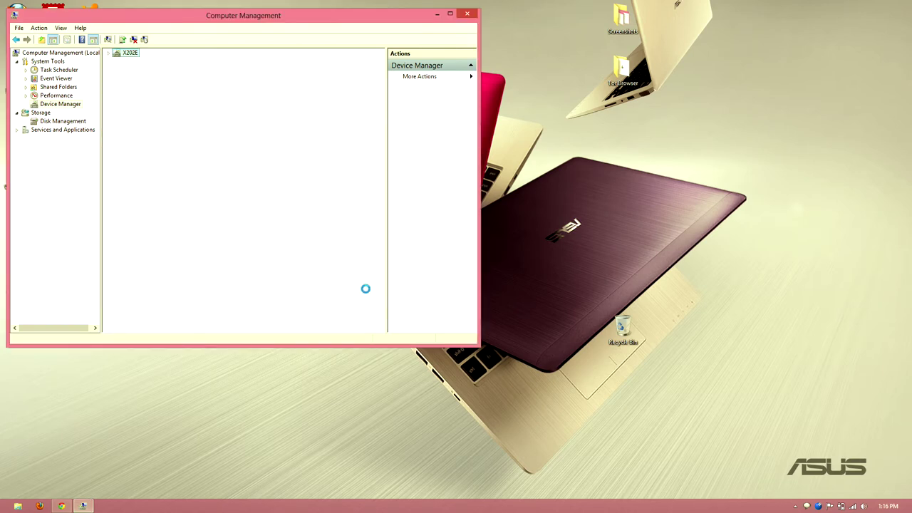
{"action": "left_click", "coordinate": [467, 14]}
- Return to the driver thread in Chrome and read the Windows 8 instructions for disabling driver signature enforcement
{"action": "left_click", "coordinate": [61, 506]}
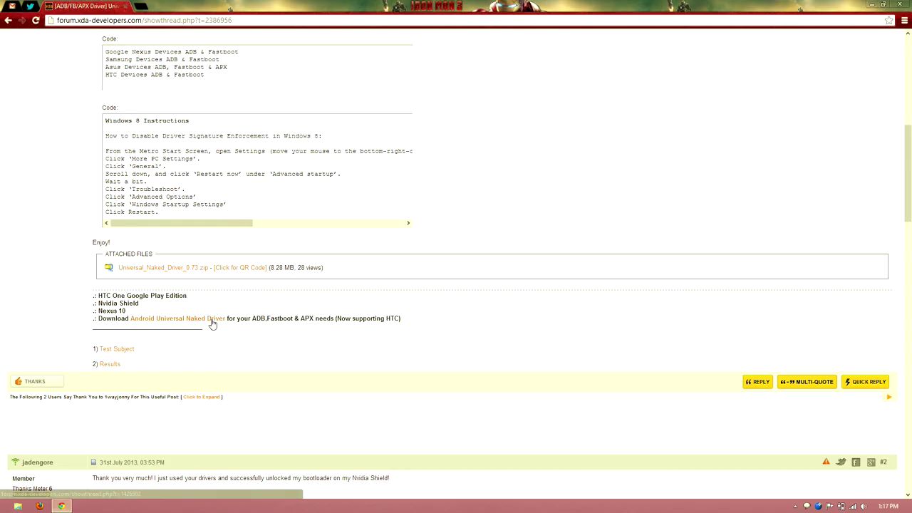
{"action": "scroll", "coordinate": [179, 281], "scroll_direction": "up", "scroll_amount": 5}
{"action": "scroll", "coordinate": [179, 280], "scroll_direction": "down", "scroll_amount": 3}
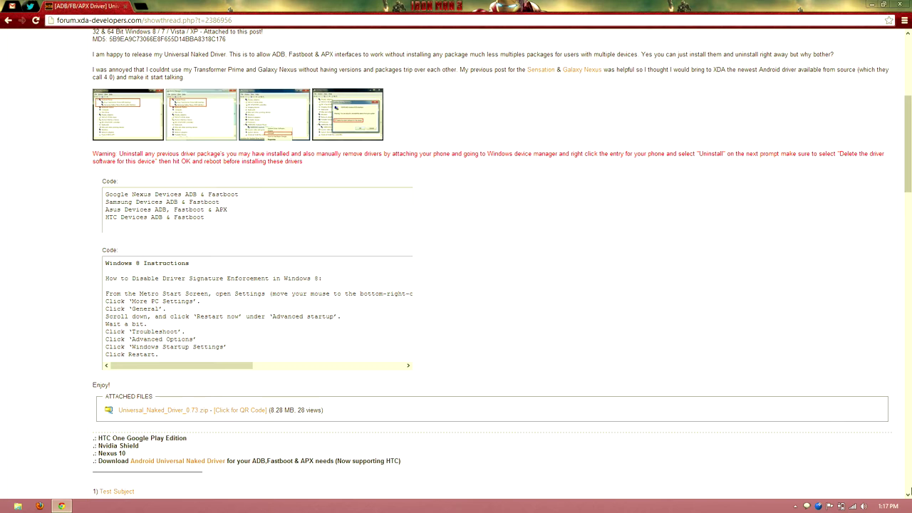
- Restart the PC into Advanced startup from the General section of PC settings
{"action": "mouse_move", "coordinate": [911, 2]}
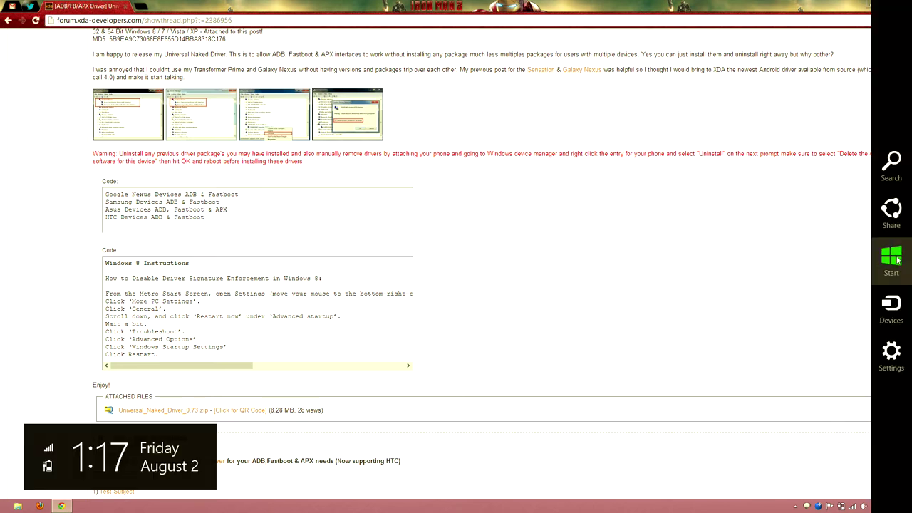
{"action": "left_click", "coordinate": [890, 354]}
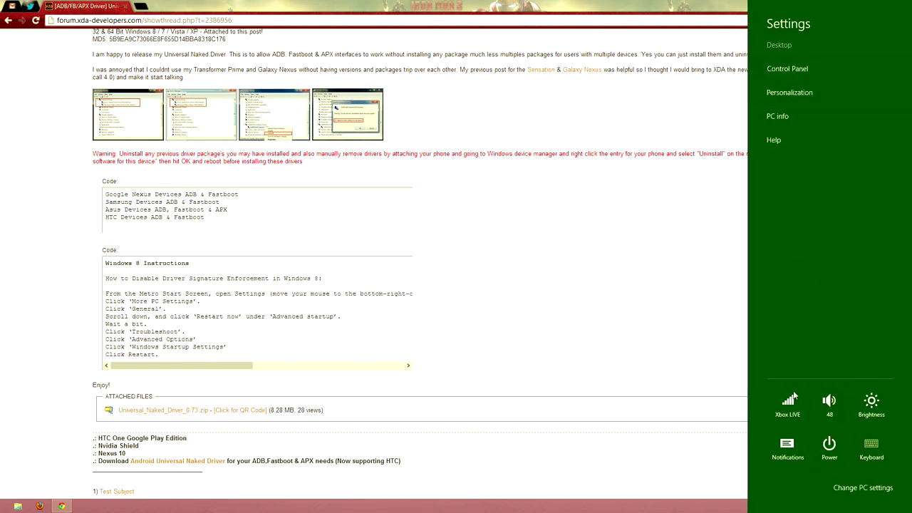
{"action": "left_click", "coordinate": [843, 490]}
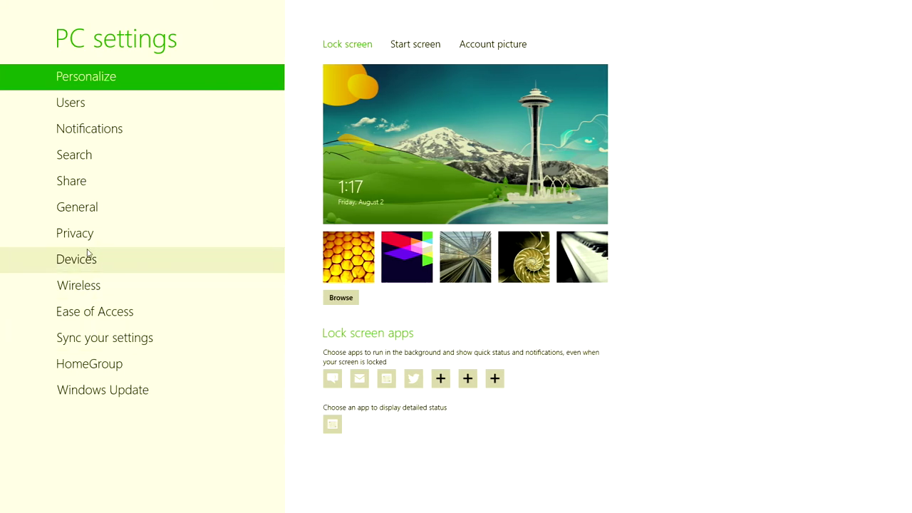
{"action": "left_click", "coordinate": [98, 208]}
{"action": "scroll", "coordinate": [538, 285], "scroll_direction": "down", "scroll_amount": 5}
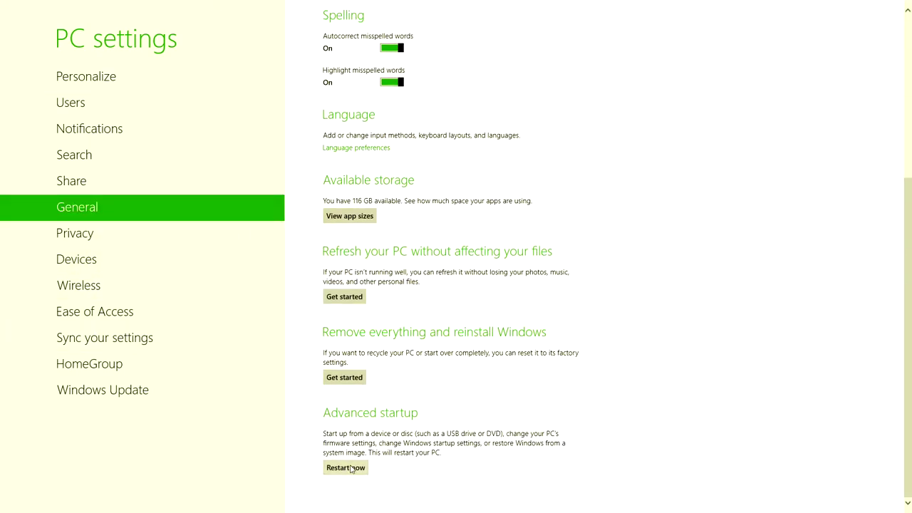
{"action": "left_click", "coordinate": [349, 467]}
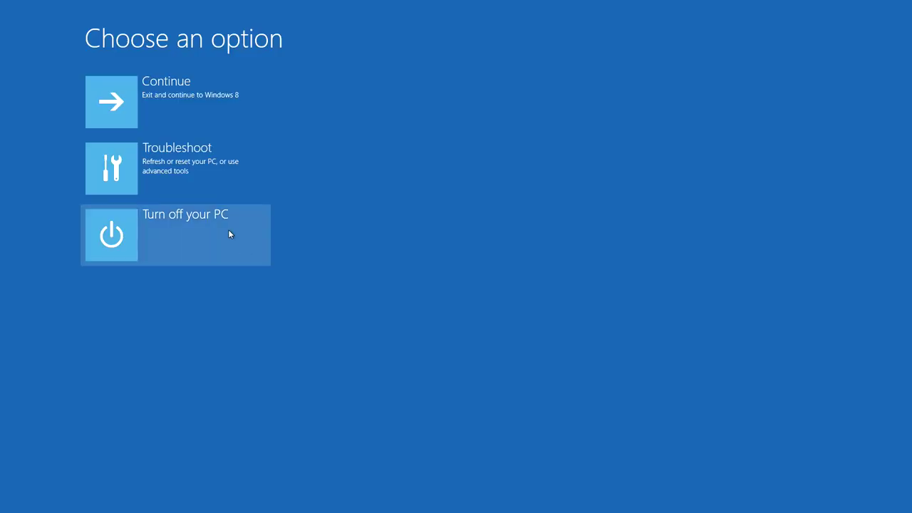
- Restart Windows through the advanced troubleshooting Startup Settings with driver signature enforcement disabled, and go to the desktop
{"action": "left_click", "coordinate": [124, 167]}
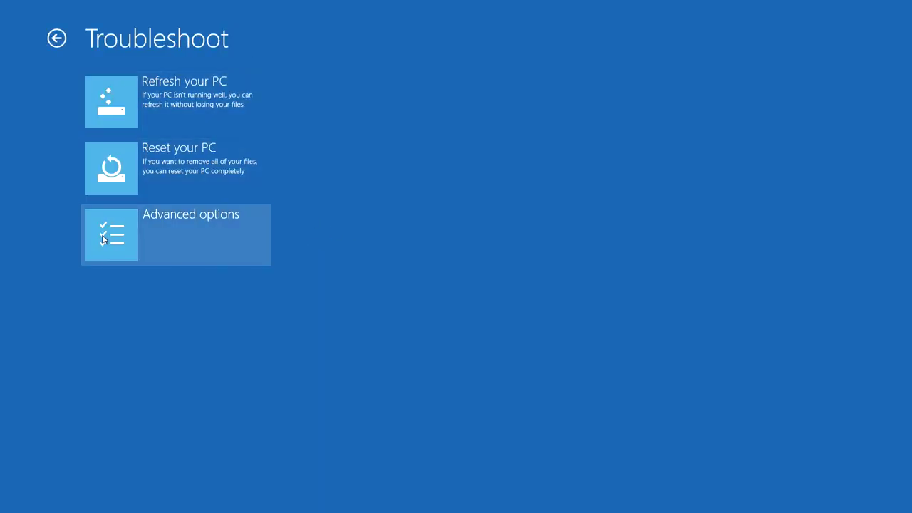
{"action": "left_click", "coordinate": [178, 231]}
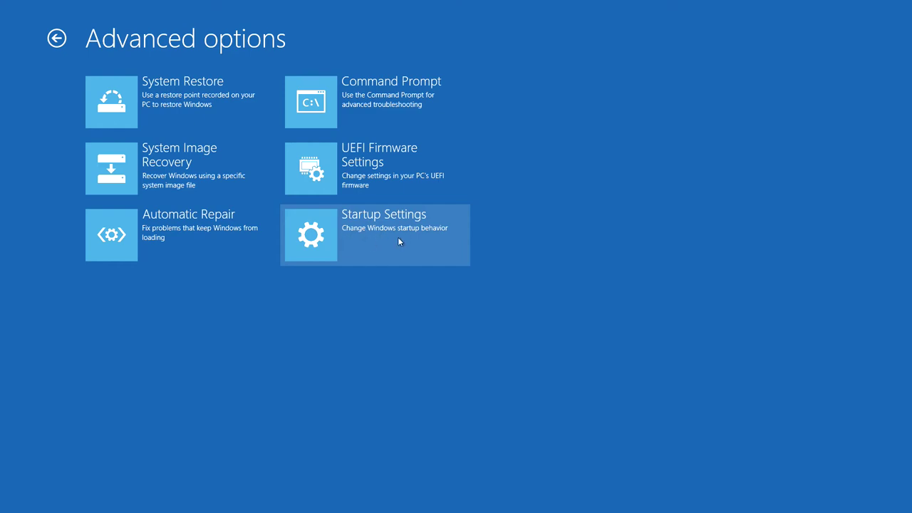
{"action": "left_click", "coordinate": [381, 231]}
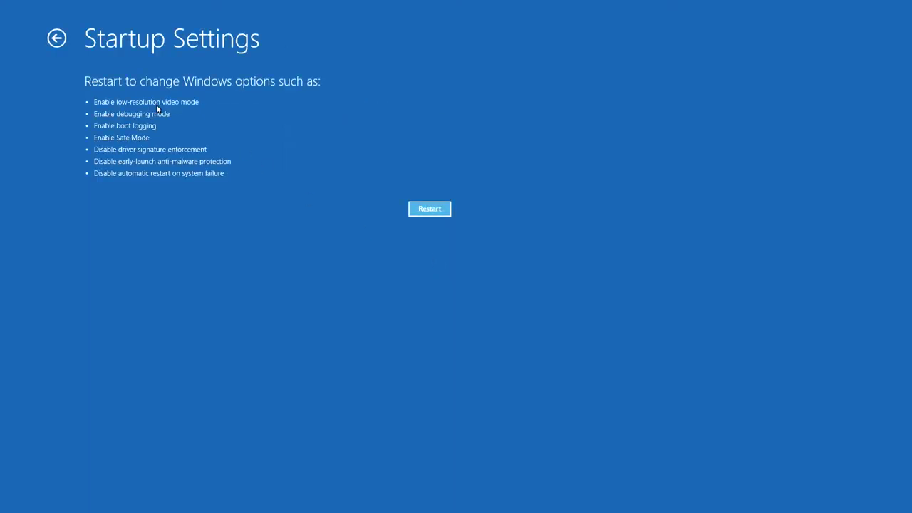
{"action": "left_click", "coordinate": [430, 208]}
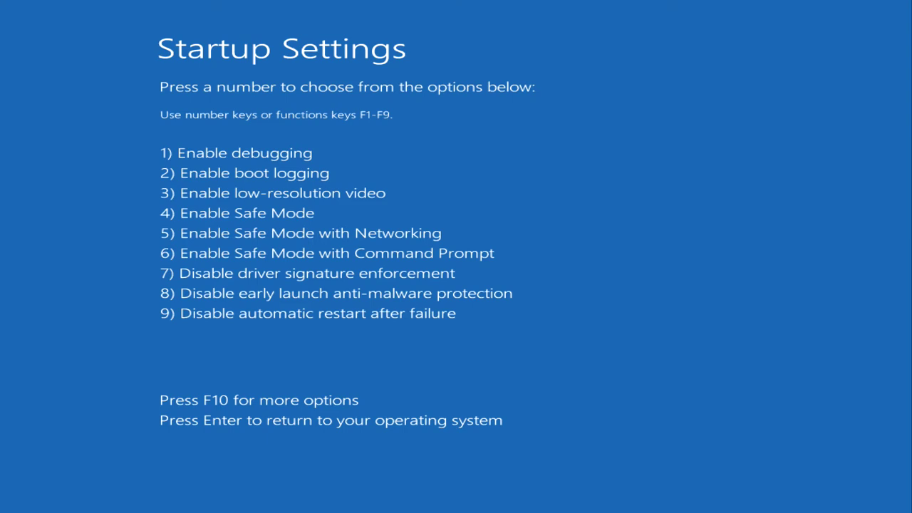
{"action": "key", "text": "4"}
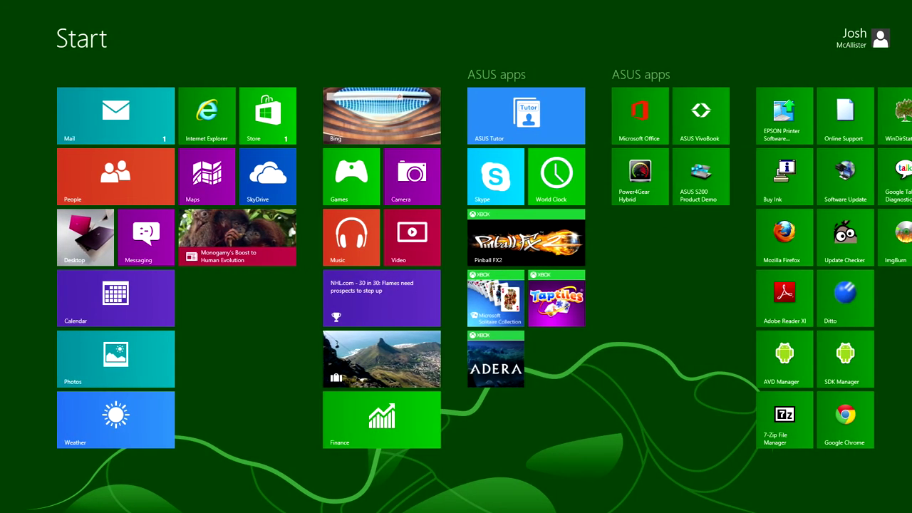
{"action": "key", "text": "super+d"}
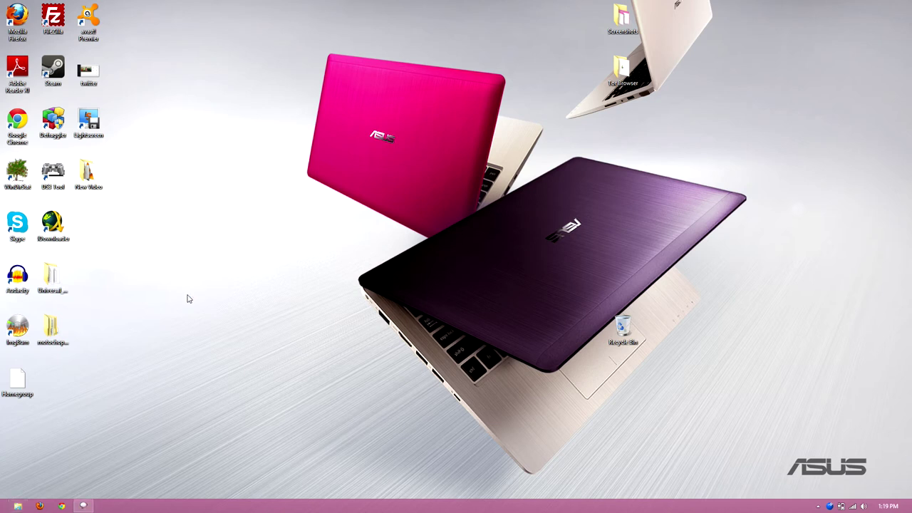
- Quit Skype from its notification area entry to clear out unneeded background programs
{"action": "right_click", "coordinate": [93, 498]}
{"action": "left_click", "coordinate": [80, 485]}
{"action": "right_click", "coordinate": [820, 506]}
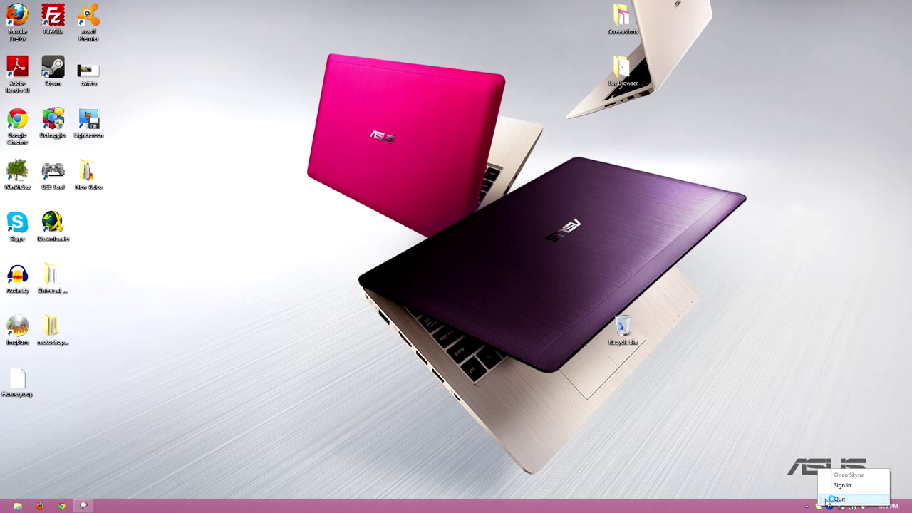
{"action": "left_click", "coordinate": [831, 495]}
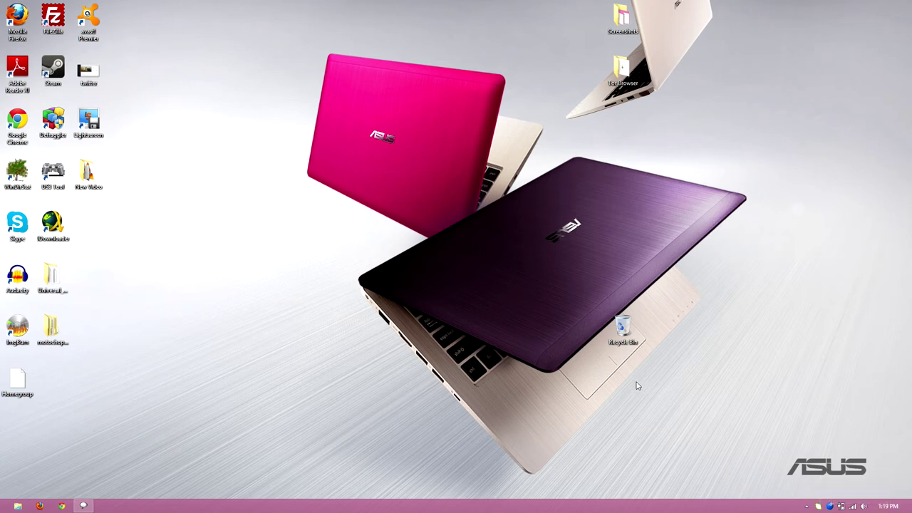
{"action": "left_click", "coordinate": [806, 506]}
{"action": "left_click", "coordinate": [688, 460]}
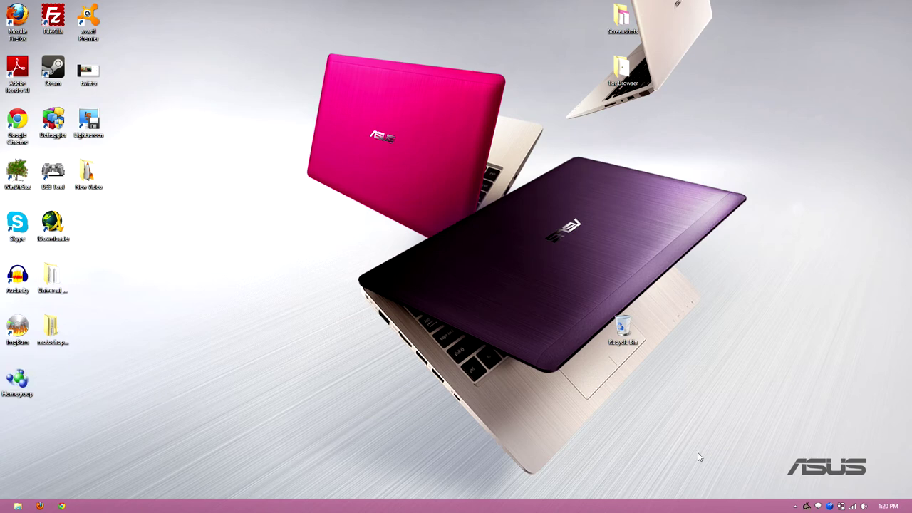
- Open a File Explorer window and exit the mail notifier running in the background
{"action": "key", "text": "super+e"}
{"action": "right_click", "coordinate": [829, 506]}
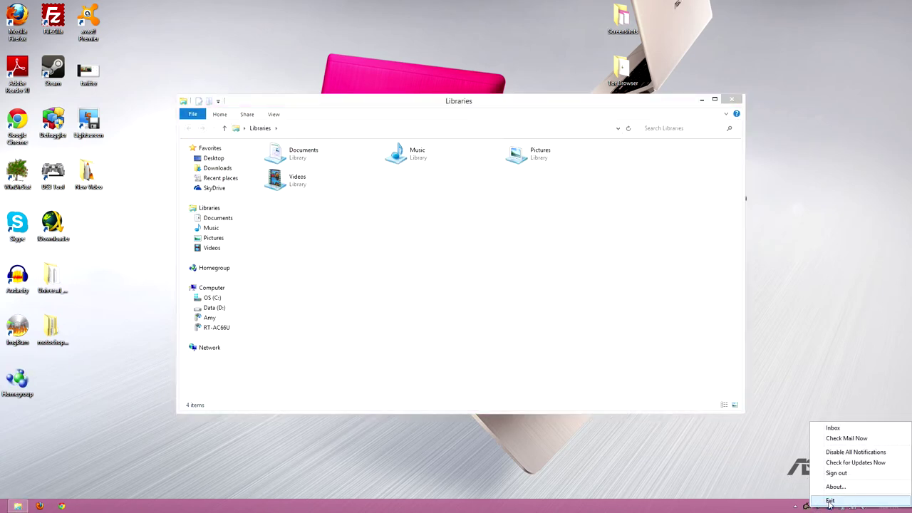
{"action": "left_click", "coordinate": [831, 501]}
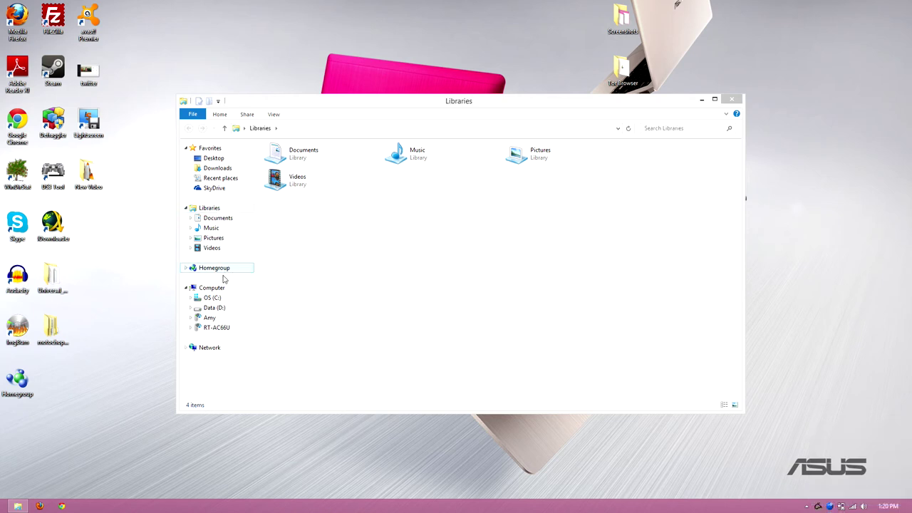
- Open Device Manager in Computer Management through the Computer entry, and close the Libraries window
{"action": "right_click", "coordinate": [210, 293]}
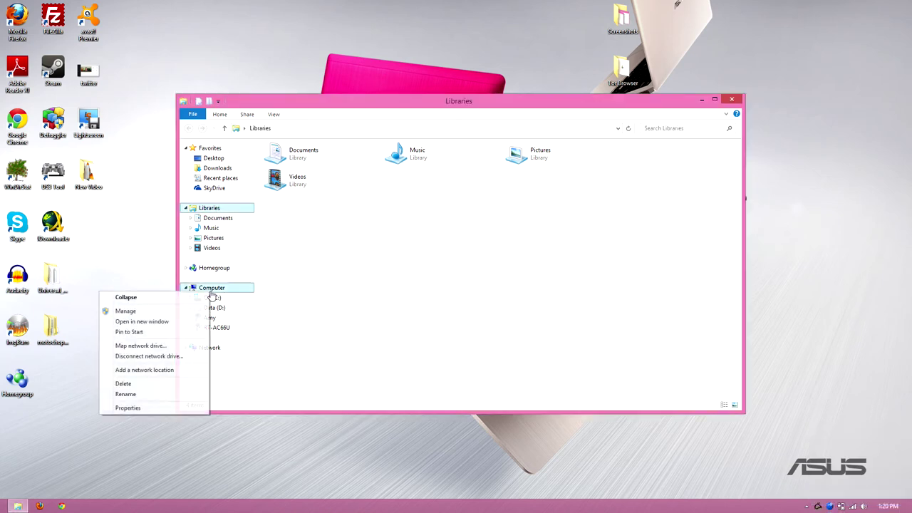
{"action": "left_click", "coordinate": [125, 310]}
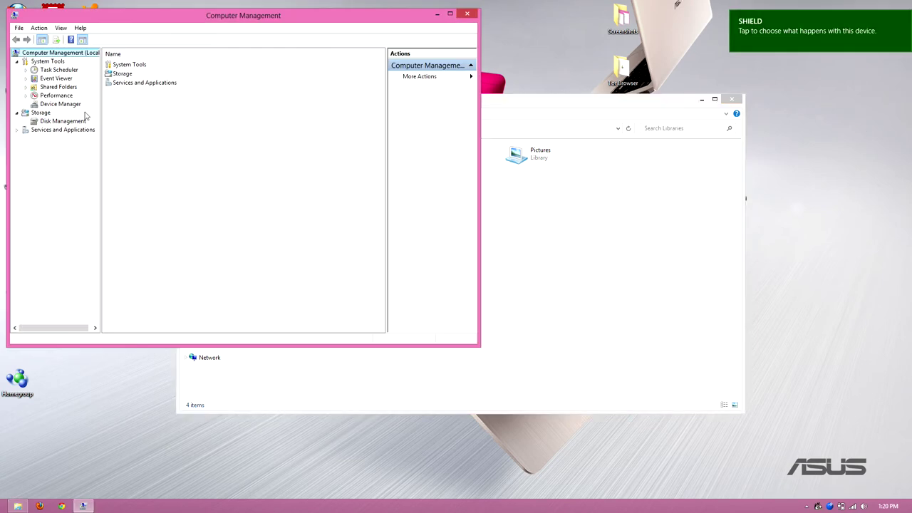
{"action": "left_click", "coordinate": [55, 105]}
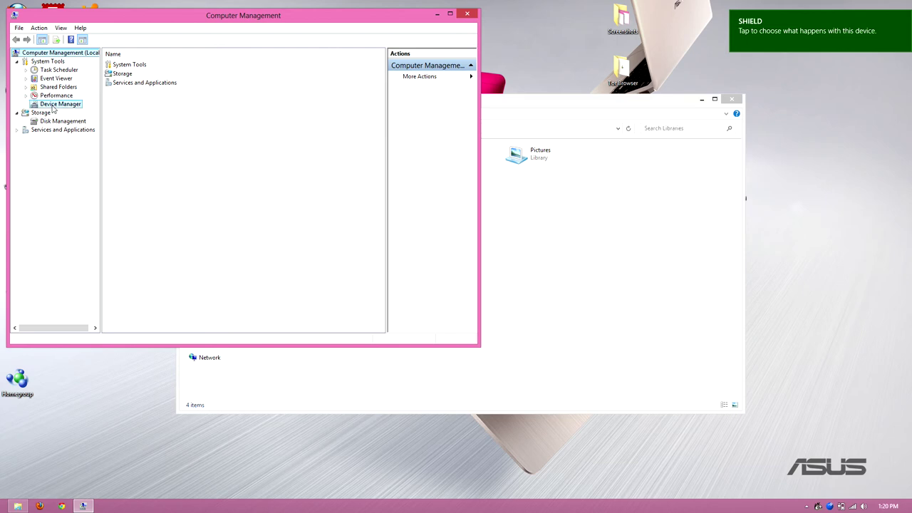
{"action": "left_click", "coordinate": [734, 103]}
{"action": "left_click", "coordinate": [734, 103]}
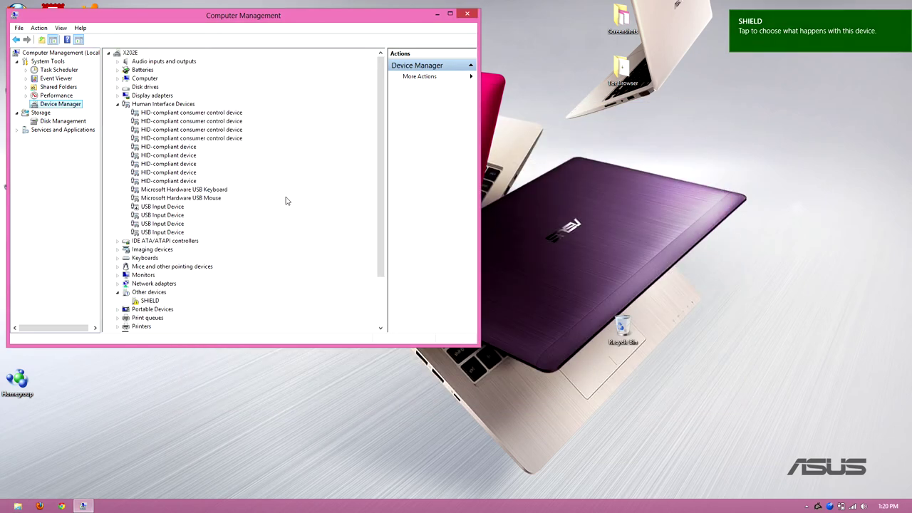
- Update the SHIELD device's driver from the desktop folder Universal_Naked_Driver_0.73, allowing the unverified publisher, and close Computer Management
{"action": "right_click", "coordinate": [147, 303]}
{"action": "left_click", "coordinate": [192, 311]}
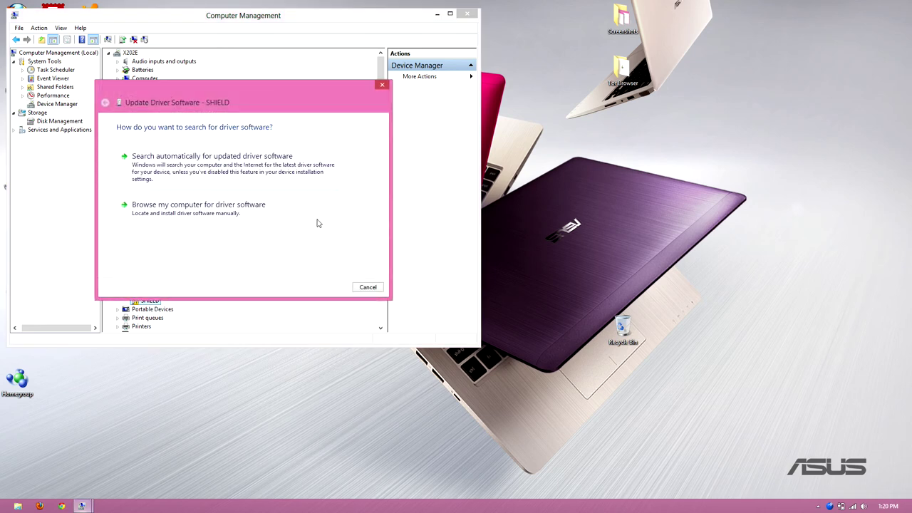
{"action": "left_click", "coordinate": [233, 212]}
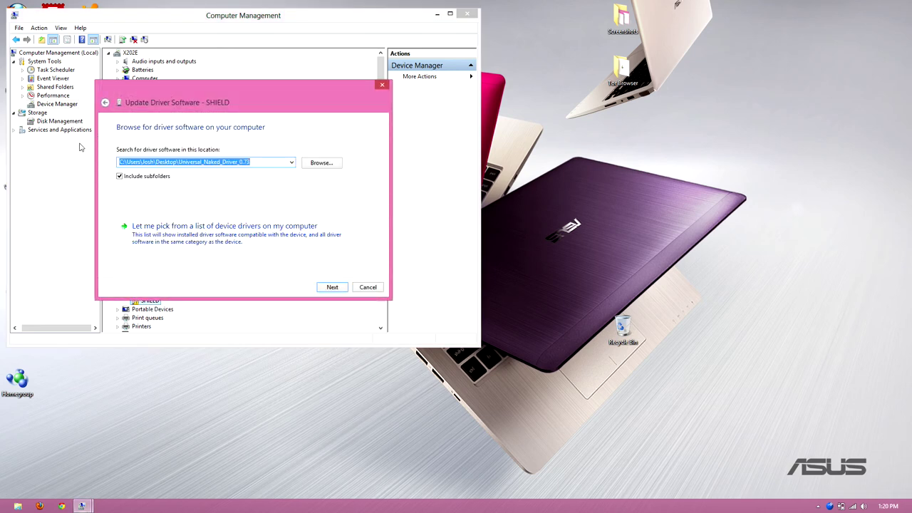
{"action": "left_click", "coordinate": [337, 287]}
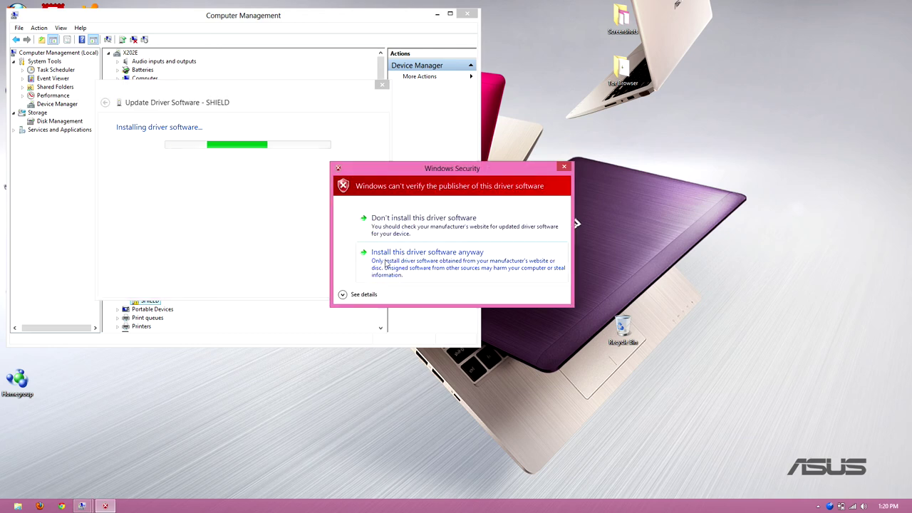
{"action": "left_click", "coordinate": [413, 256]}
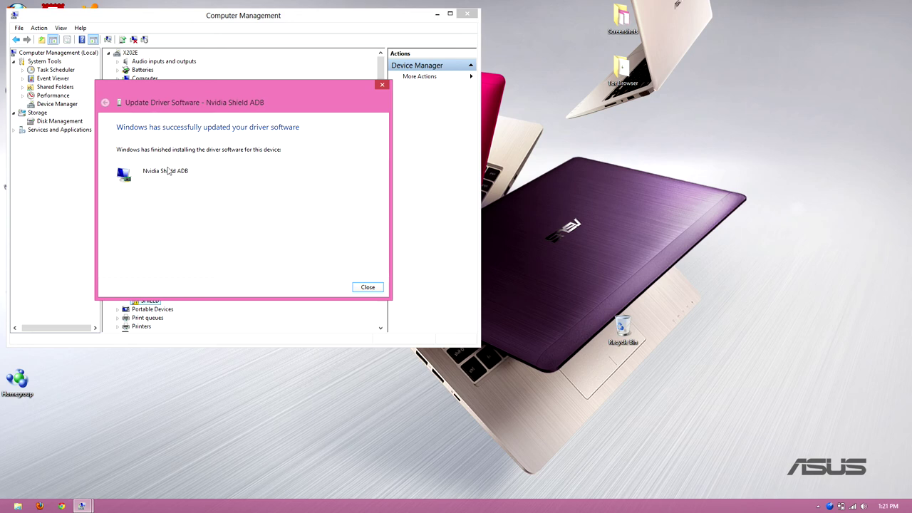
{"action": "left_click", "coordinate": [363, 288]}
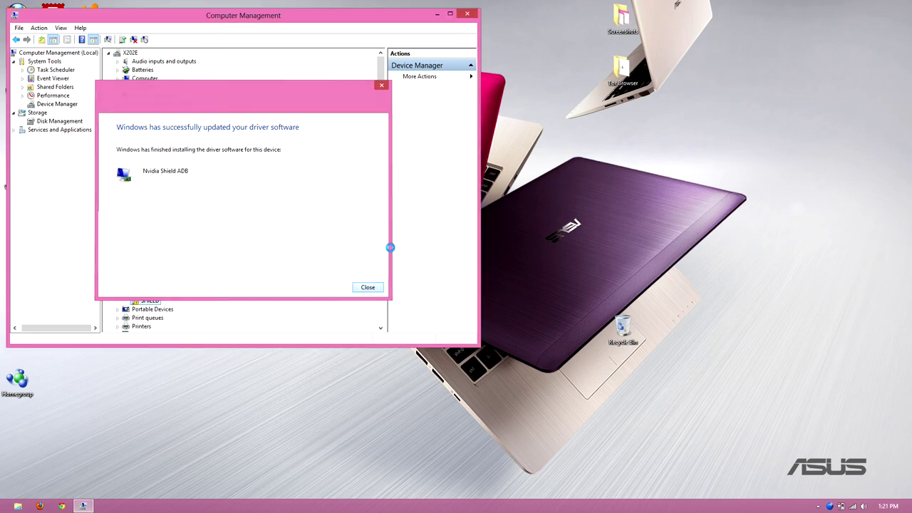
{"action": "left_click", "coordinate": [468, 14]}
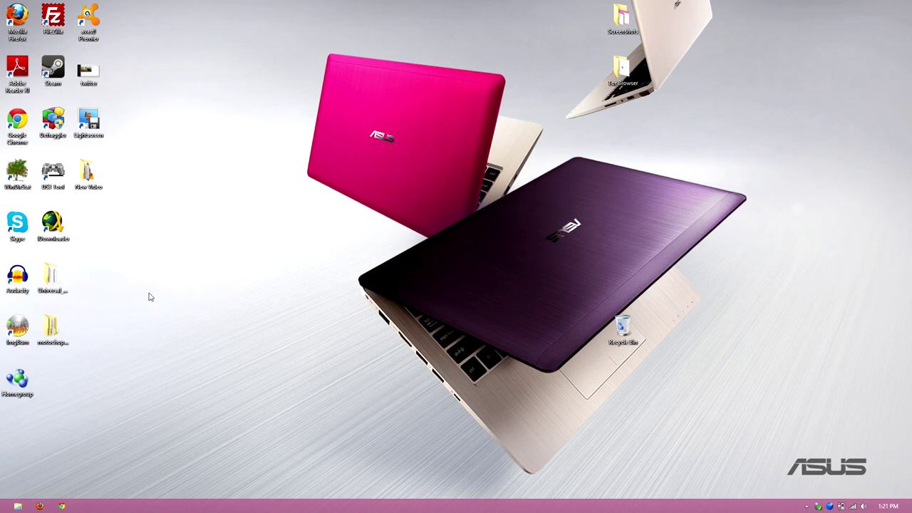
- In a new incognito Chrome window, look up "nvidia shield adb drivers" and open the suggested xda-developers thread on Universal Naked Driver 0.73
{"action": "left_click", "coordinate": [56, 333]}
{"action": "left_click", "coordinate": [180, 292]}
{"action": "right_click", "coordinate": [62, 506]}
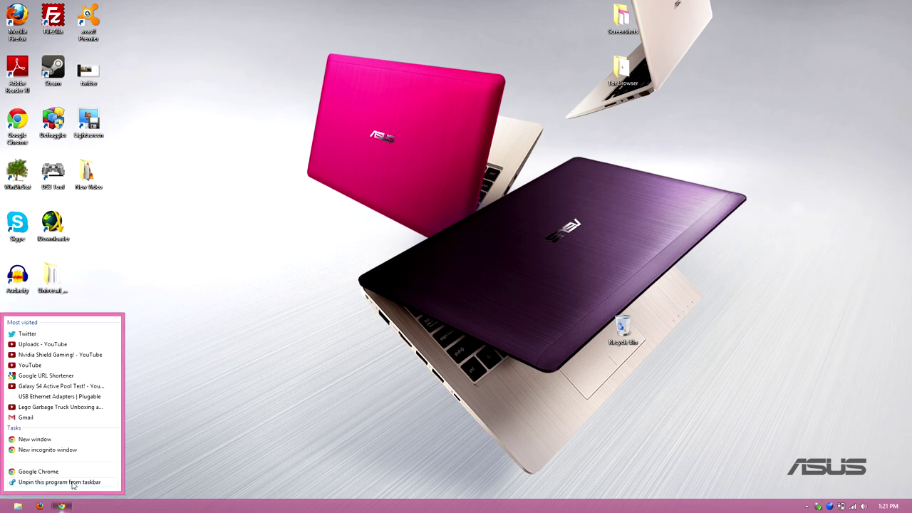
{"action": "left_click", "coordinate": [54, 452]}
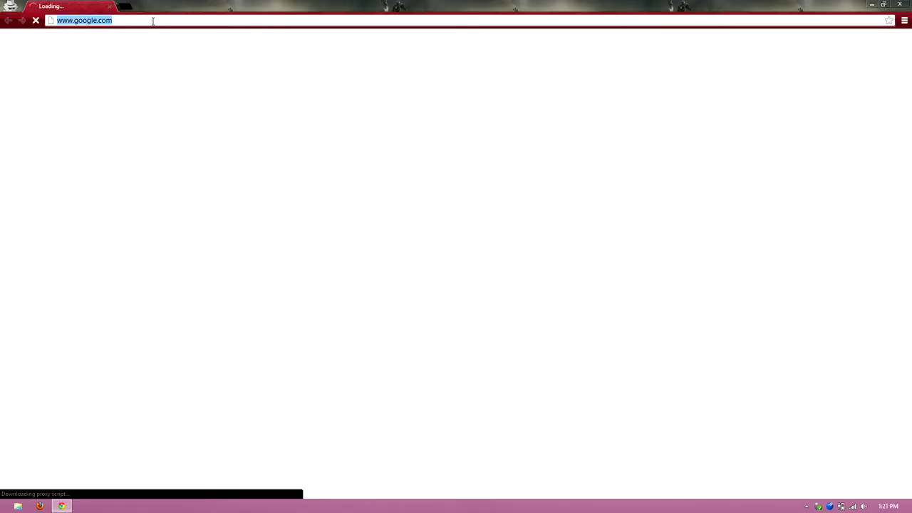
{"action": "type", "text": "nvidia shi"}
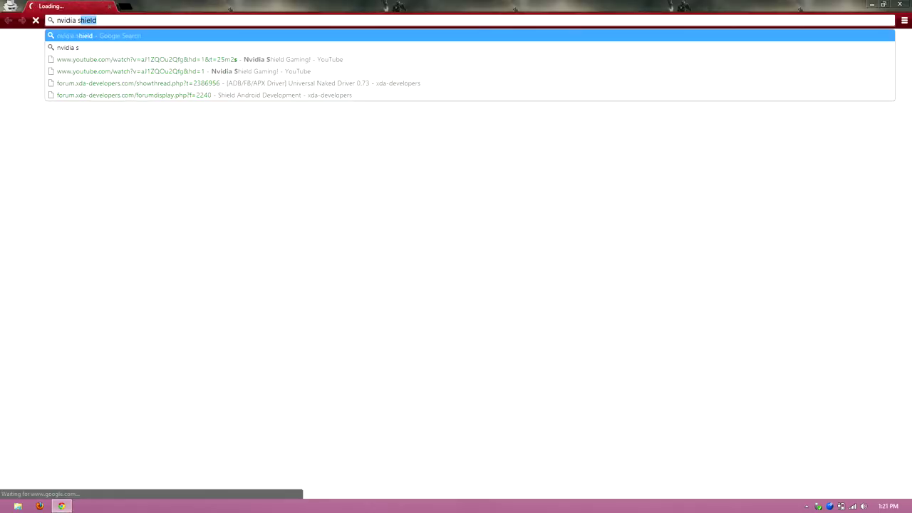
{"action": "type", "text": "eld adb r"}
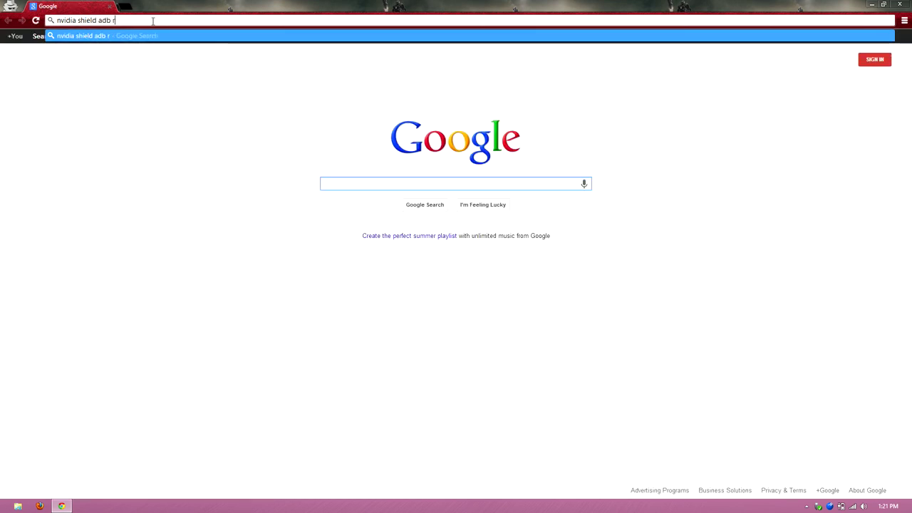
{"action": "key", "text": "BackSpace"}
{"action": "type", "text": "drivers"}
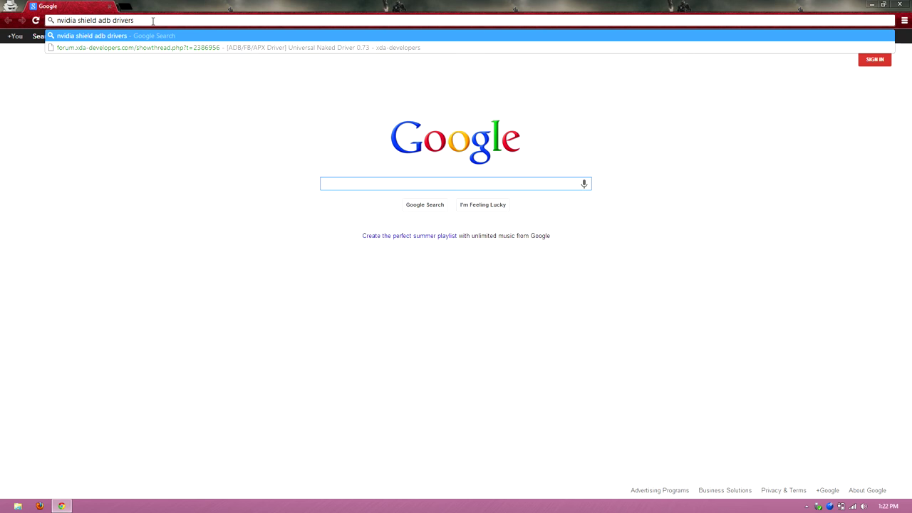
{"action": "left_click", "coordinate": [145, 48]}
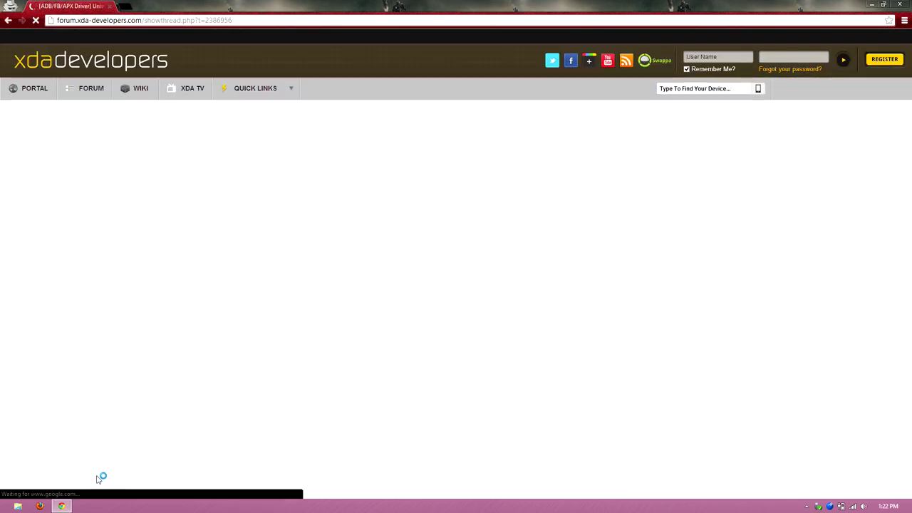
- Look over the thread's attached Universal_Naked_Driver_0.73.zip and its Windows 8 instructions, and return to the desktop
{"action": "right_click", "coordinate": [61, 507]}
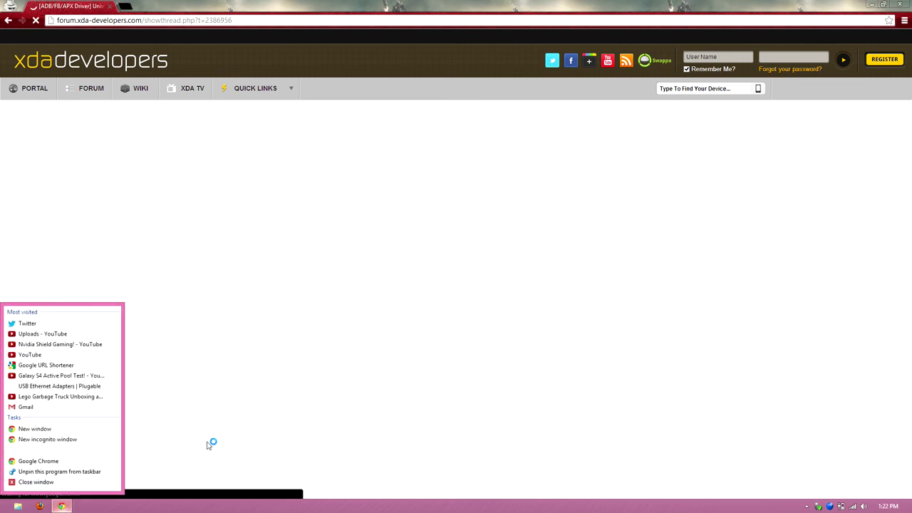
{"action": "left_click", "coordinate": [246, 387]}
{"action": "scroll", "coordinate": [231, 313], "scroll_direction": "down", "scroll_amount": 8}
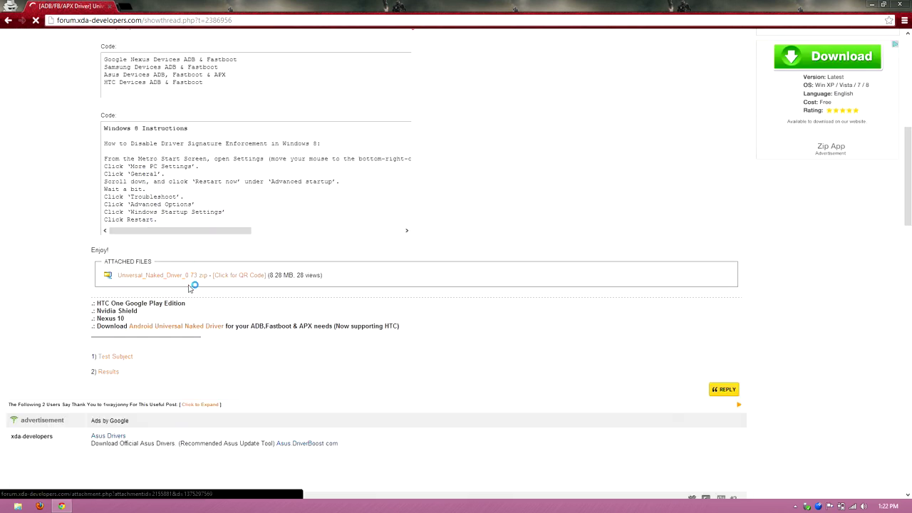
{"action": "scroll", "coordinate": [258, 316], "scroll_direction": "up", "scroll_amount": 4}
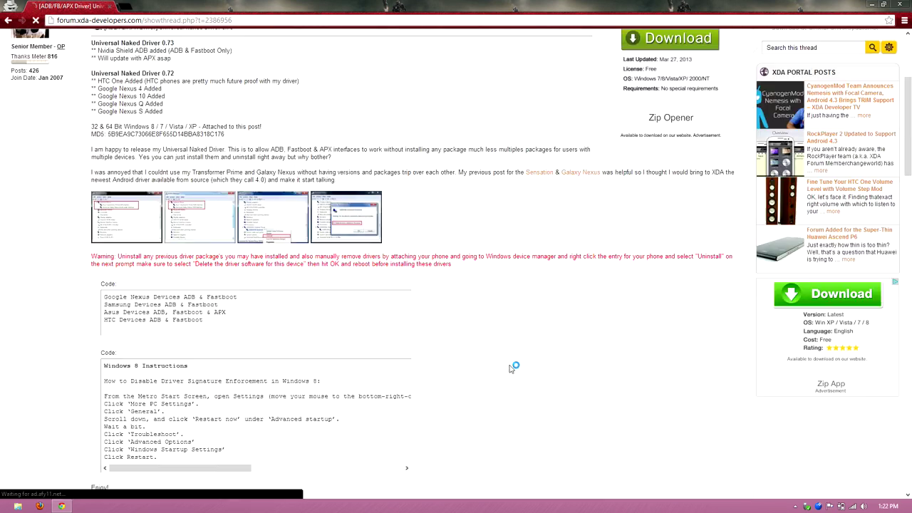
{"action": "key", "text": "super+d"}
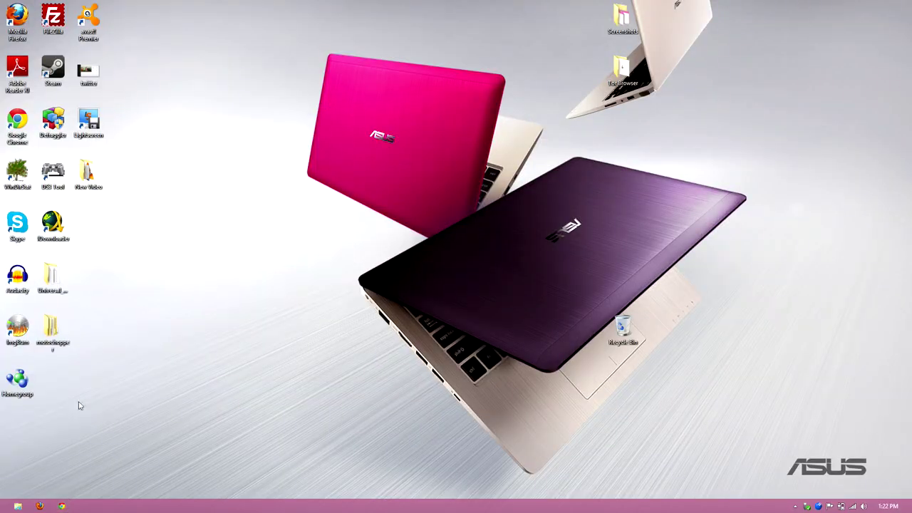
- Reopen Computer Management from a File Explorer window, close that window, and bring up Device Manager
{"action": "right_click", "coordinate": [22, 506]}
{"action": "left_click", "coordinate": [242, 372]}
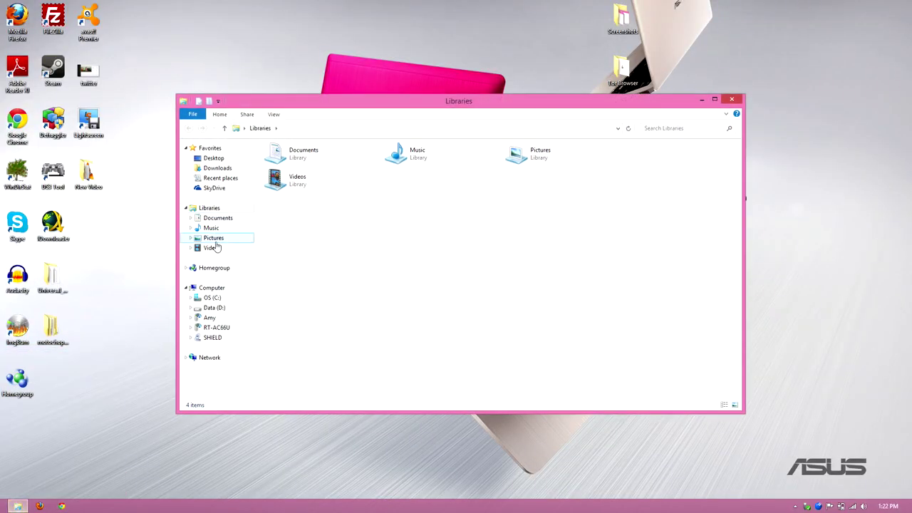
{"action": "right_click", "coordinate": [212, 293]}
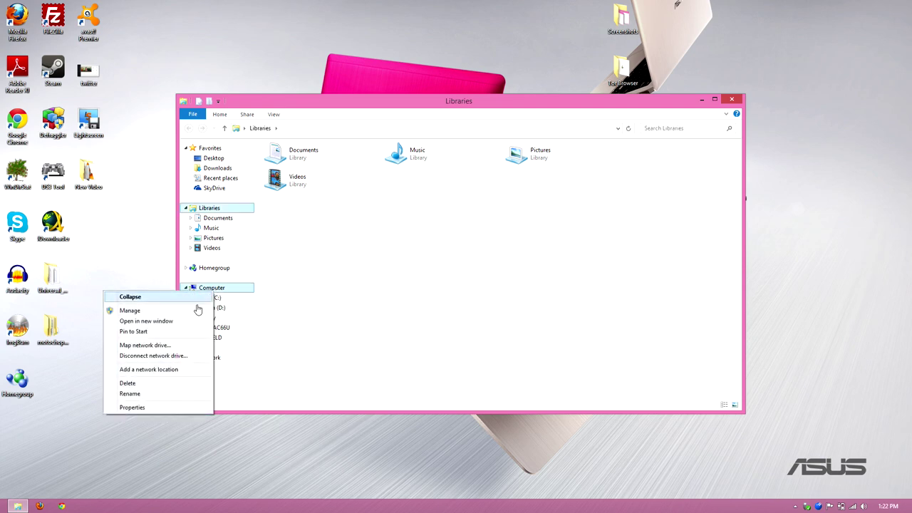
{"action": "left_click", "coordinate": [132, 308]}
{"action": "left_click", "coordinate": [731, 101]}
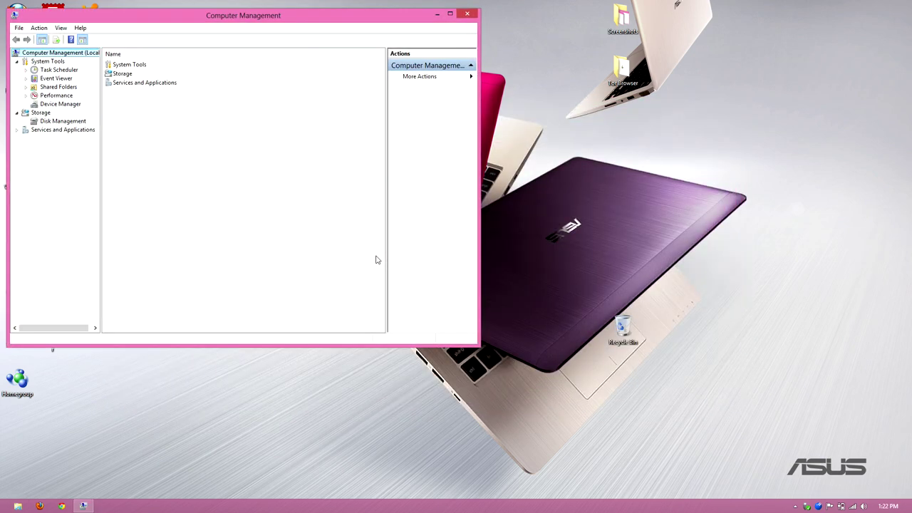
{"action": "left_click", "coordinate": [53, 105]}
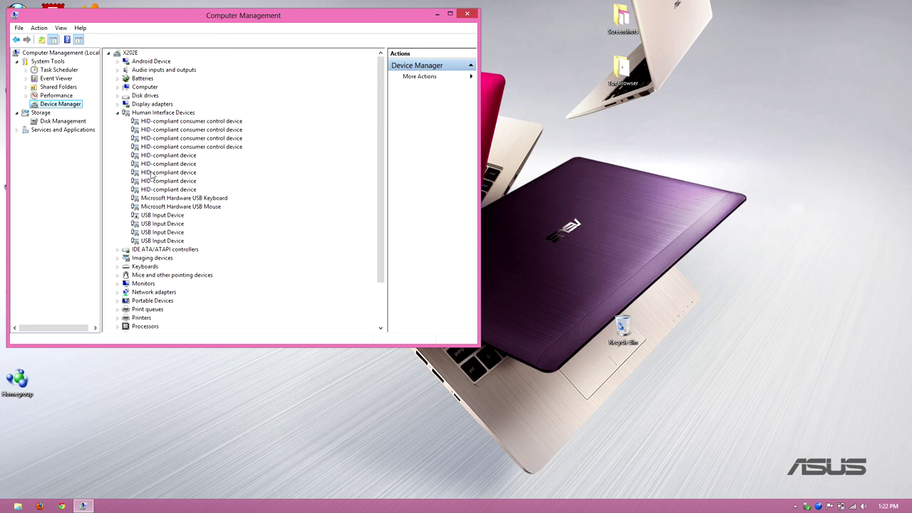
- Collapse Human Interface Devices, check the Nvidia Shield ADB entry under Android Device, and close Computer Management
{"action": "left_click", "coordinate": [119, 113]}
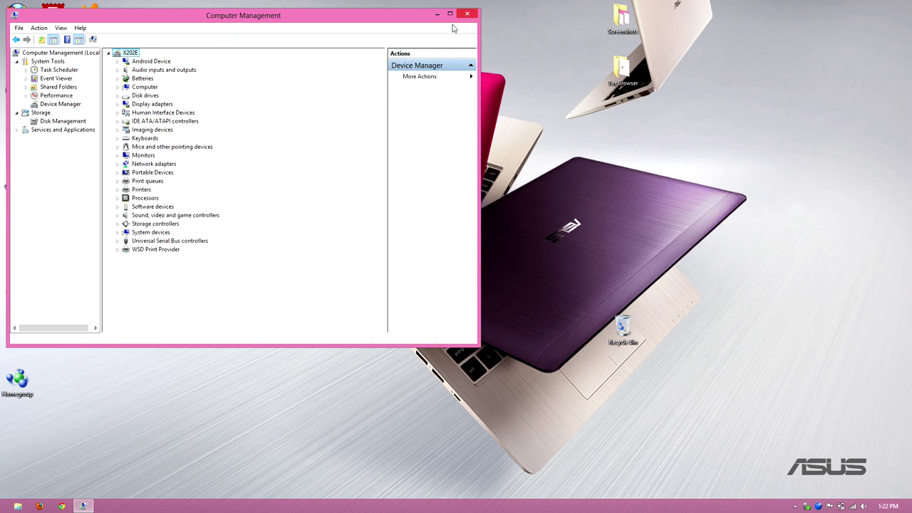
{"action": "left_click", "coordinate": [118, 61]}
{"action": "left_click", "coordinate": [168, 70]}
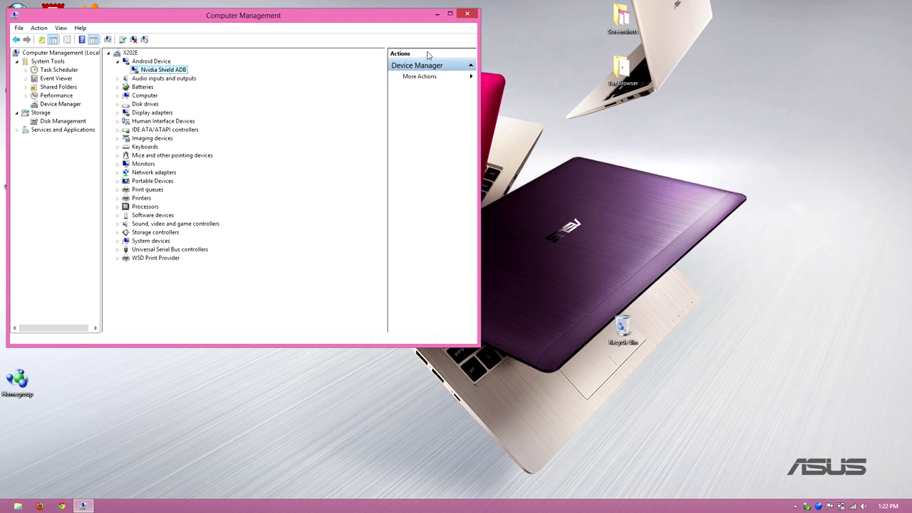
{"action": "left_click", "coordinate": [473, 15]}
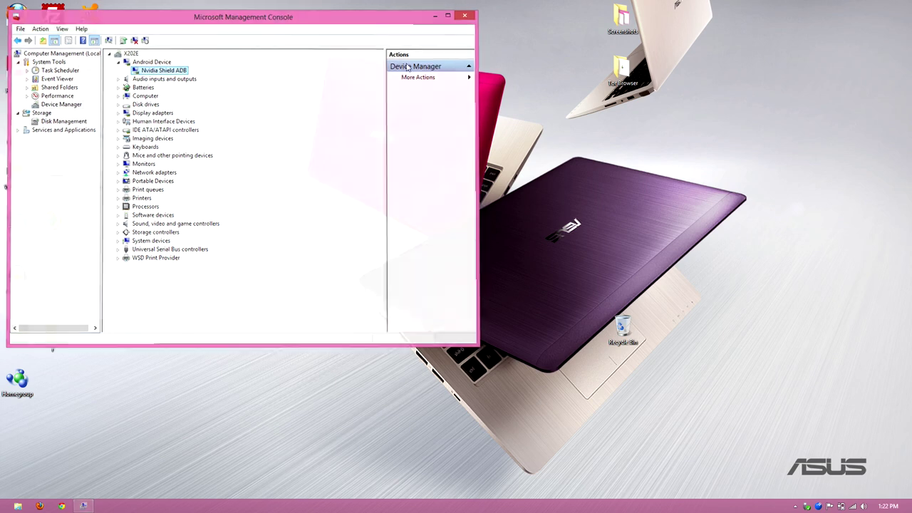